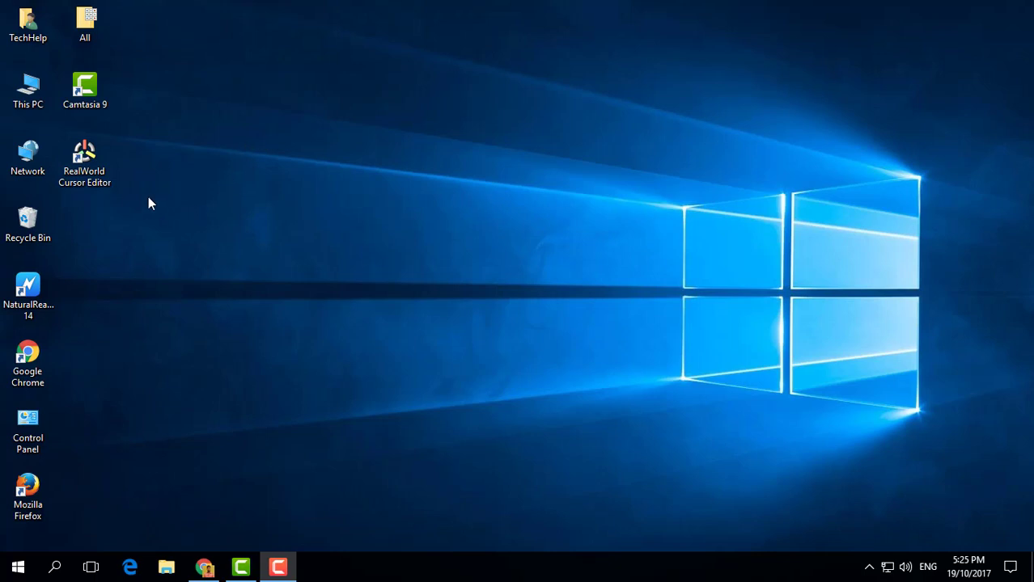
View the RealWorld Cursor Editor download page in Chrome and the program's entry among the recently added apps.
click(101, 168)
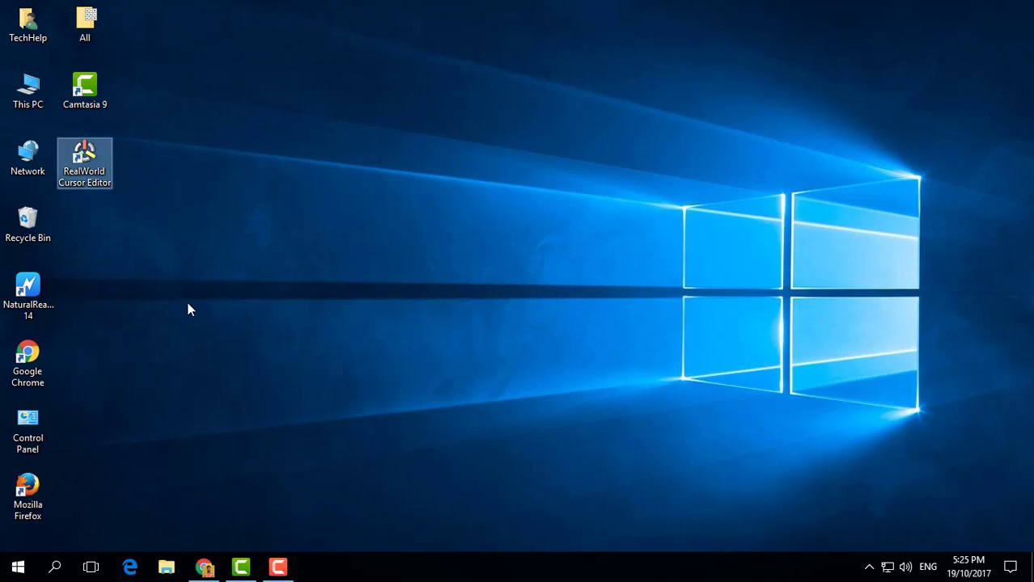
click(204, 567)
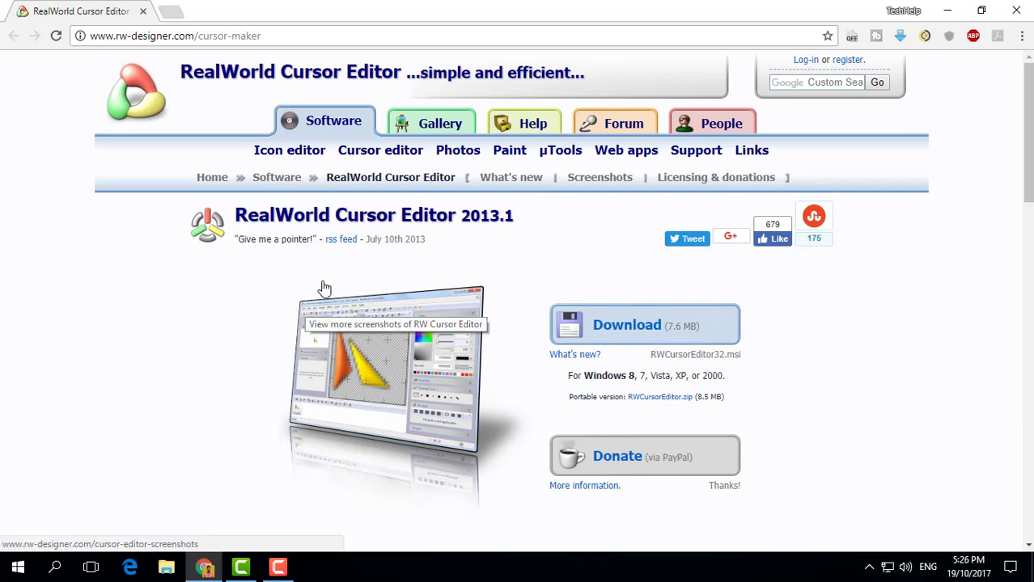
click(948, 12)
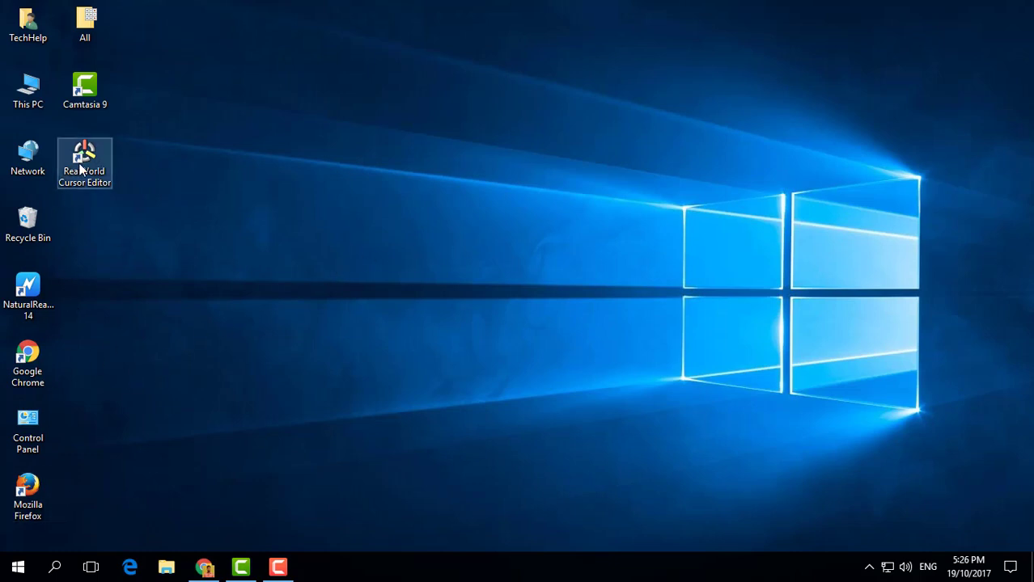
click(17, 565)
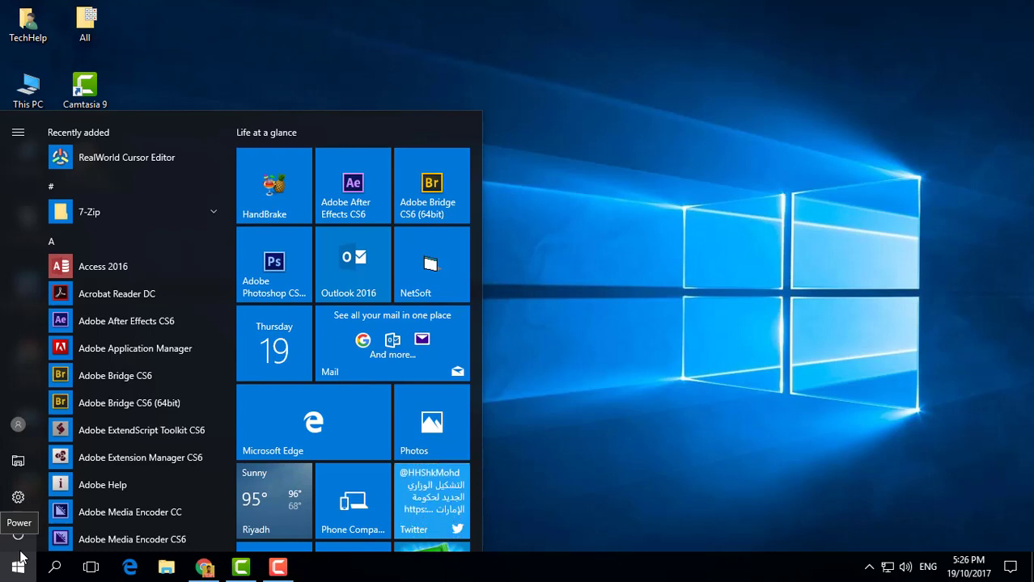
click(562, 292)
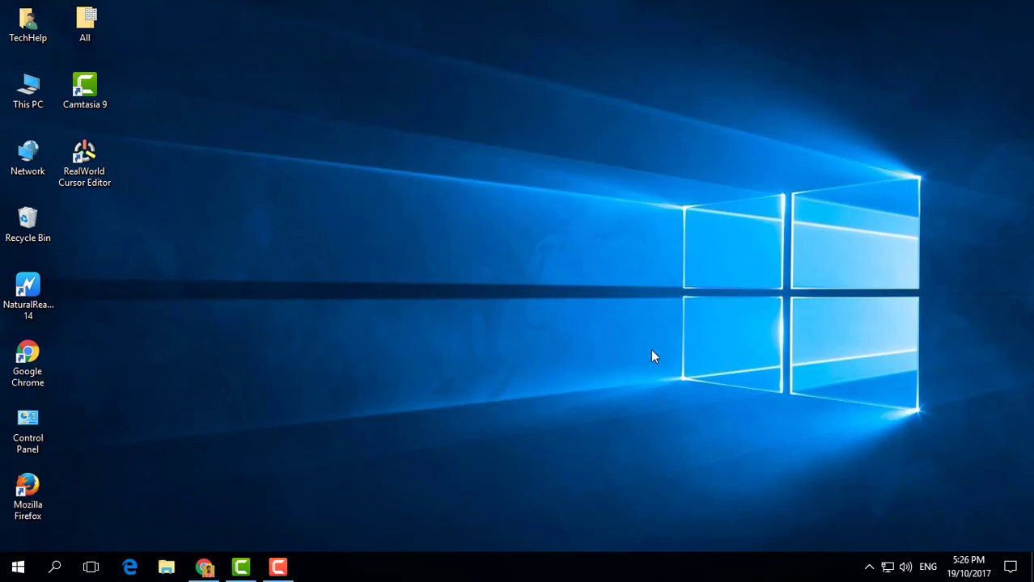
Launch RealWorld Cursor Editor and create a new mouse cursor with canvas size 32 and 32-bit smooth-edge color depth.
double_click(91, 177)
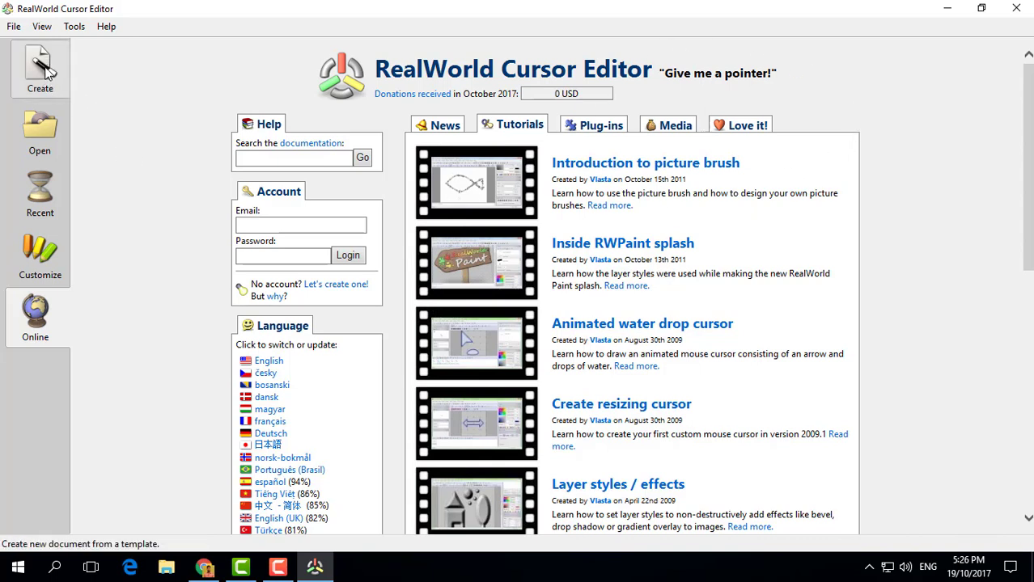
click(36, 78)
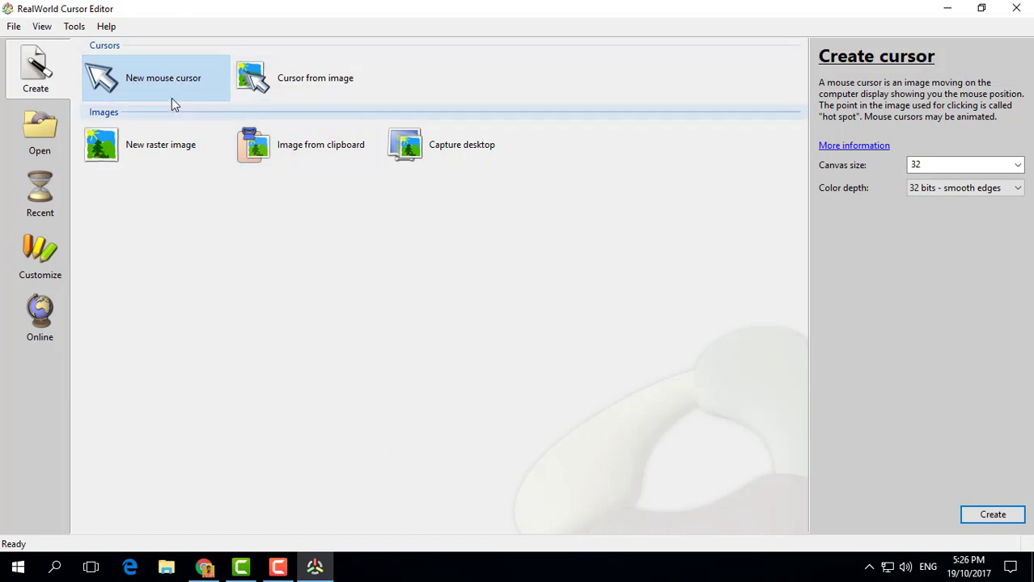
double_click(173, 74)
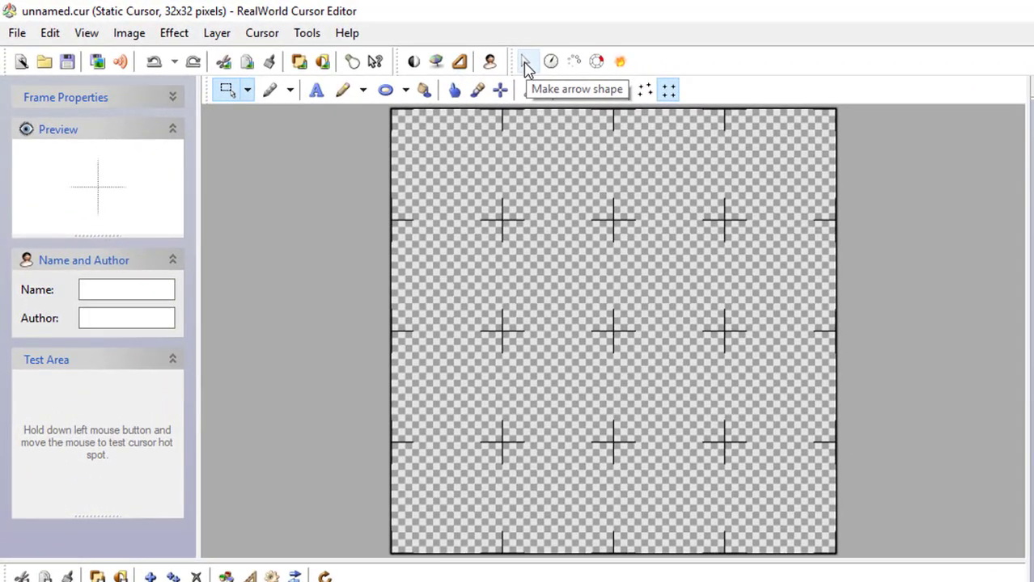
Create an up-left arrow shape with head size 53, tail size 50, black outline, and white fill and secondary fill.
click(526, 67)
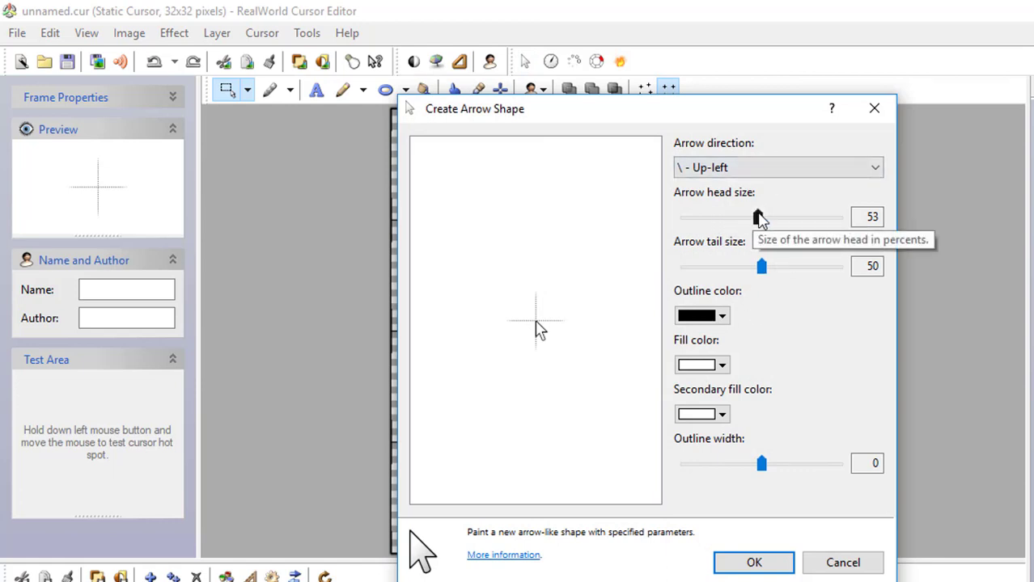
drag(757, 220, 760, 221)
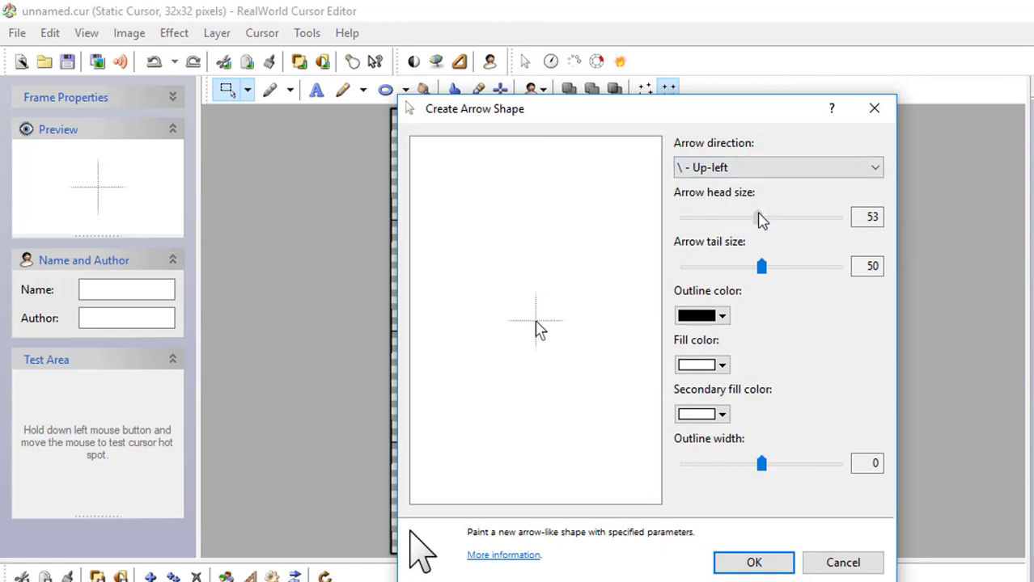
drag(760, 220, 761, 215)
drag(761, 269, 765, 275)
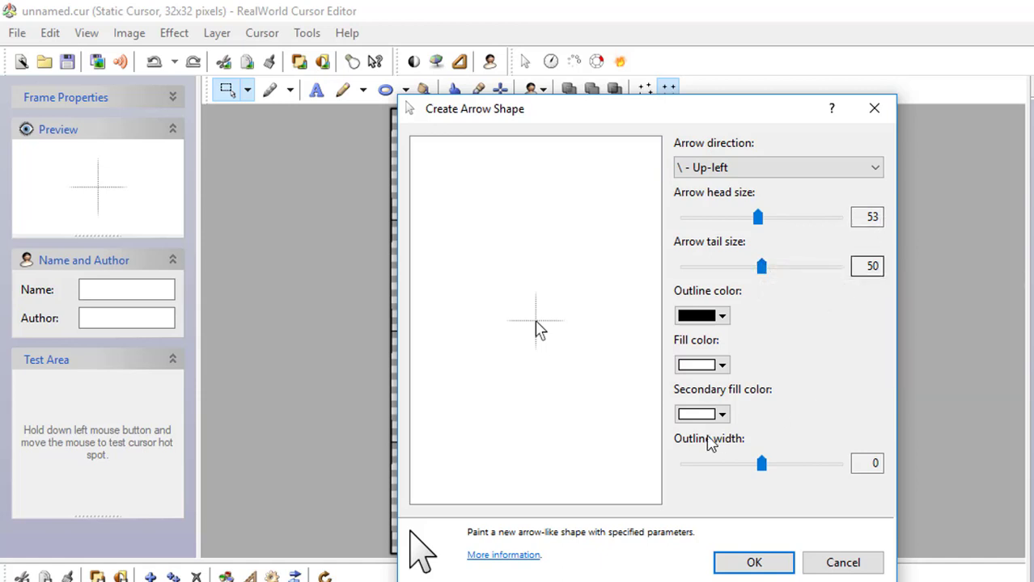
click(722, 364)
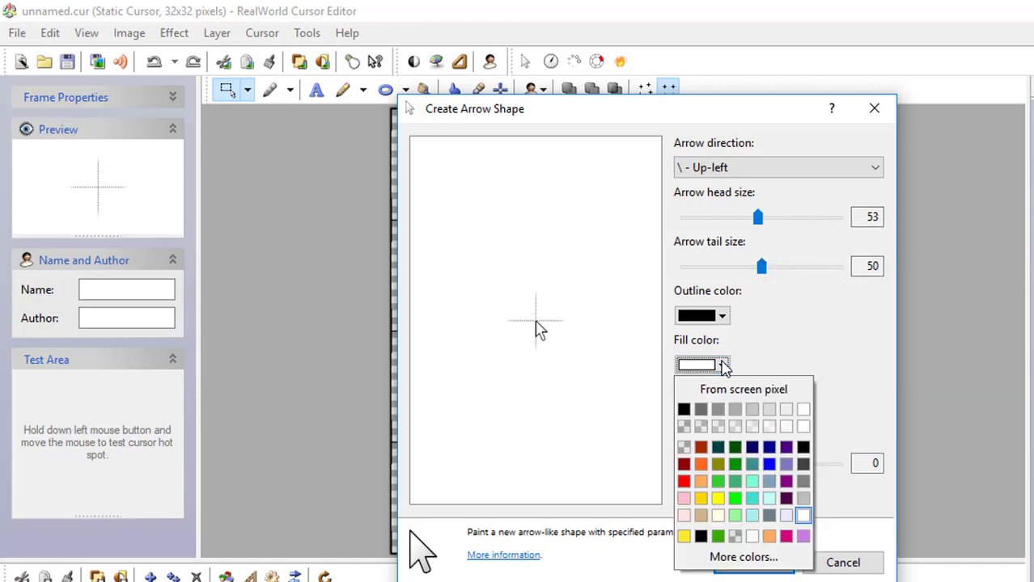
click(802, 409)
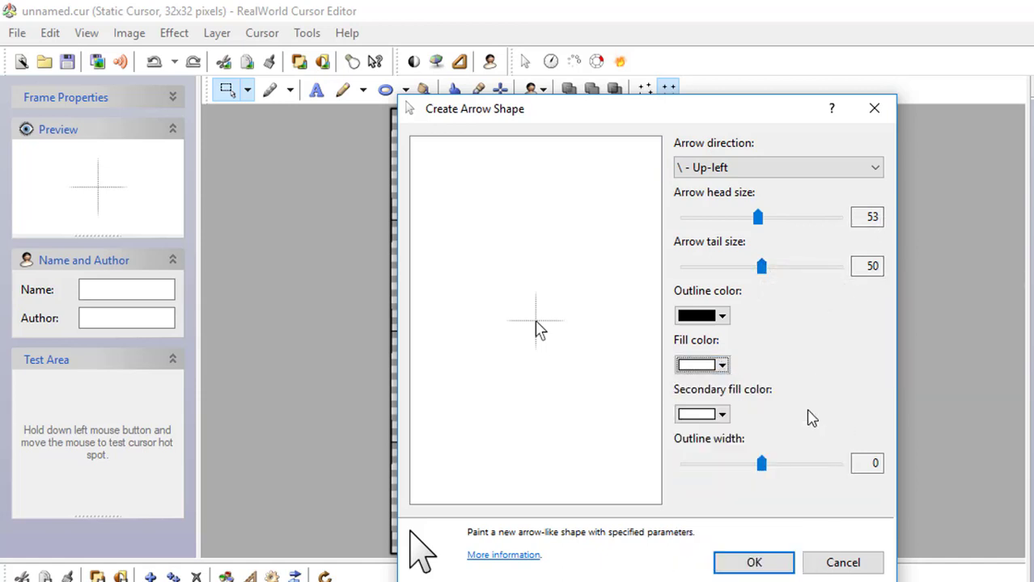
click(722, 414)
click(803, 461)
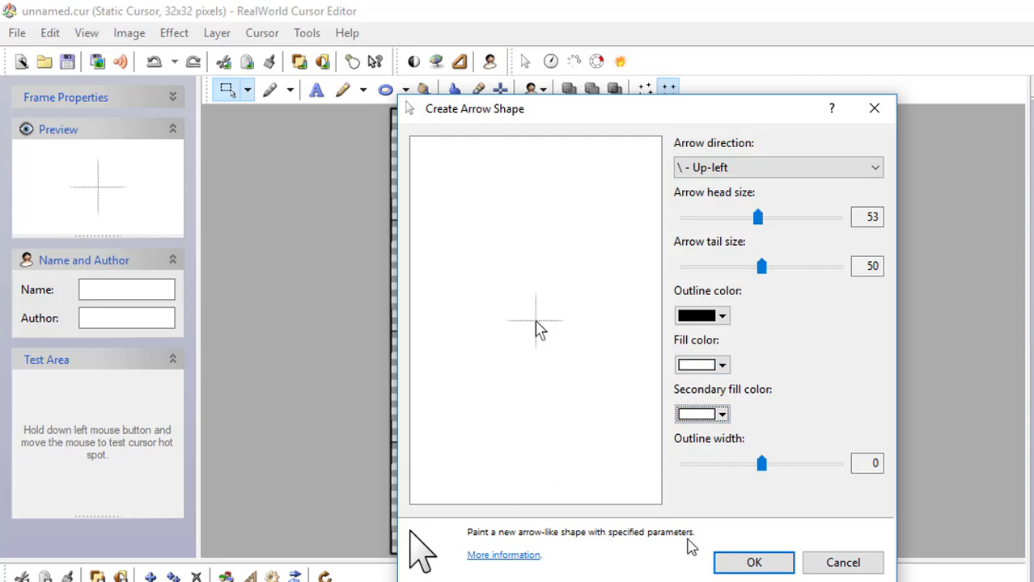
click(753, 564)
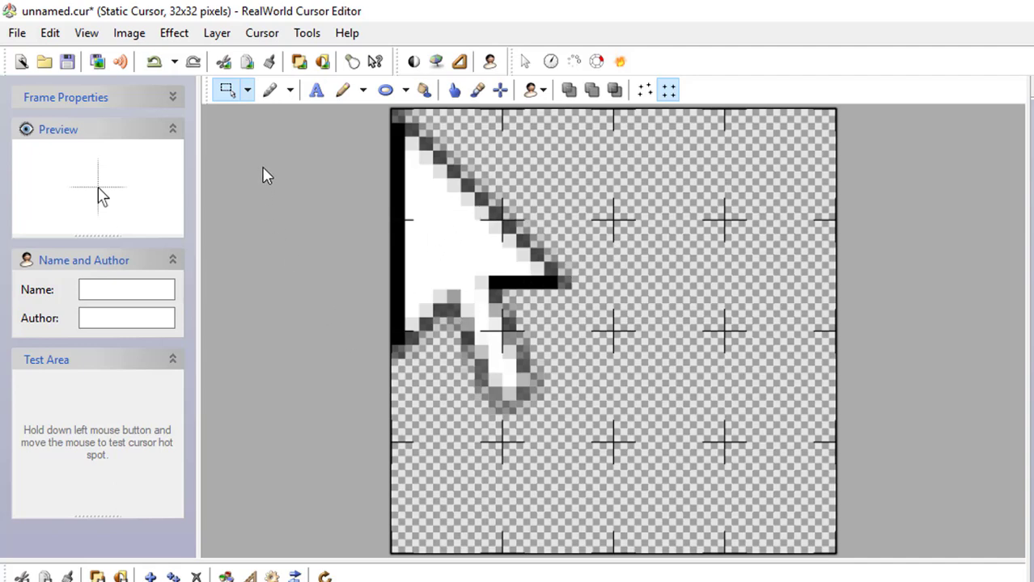
Move the arrow shape from the canvas's upper-left corner to the middle of the canvas.
click(246, 90)
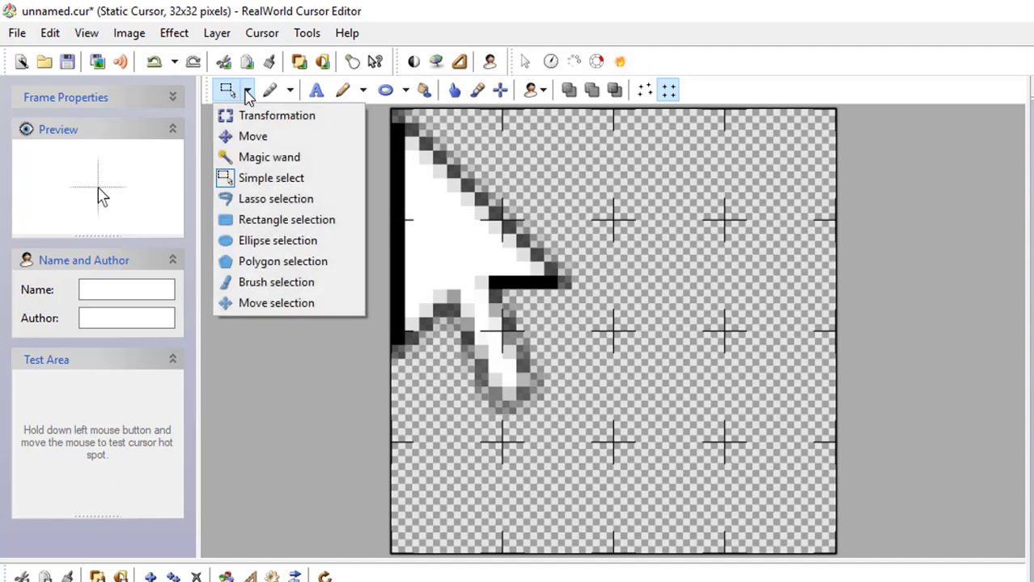
click(251, 136)
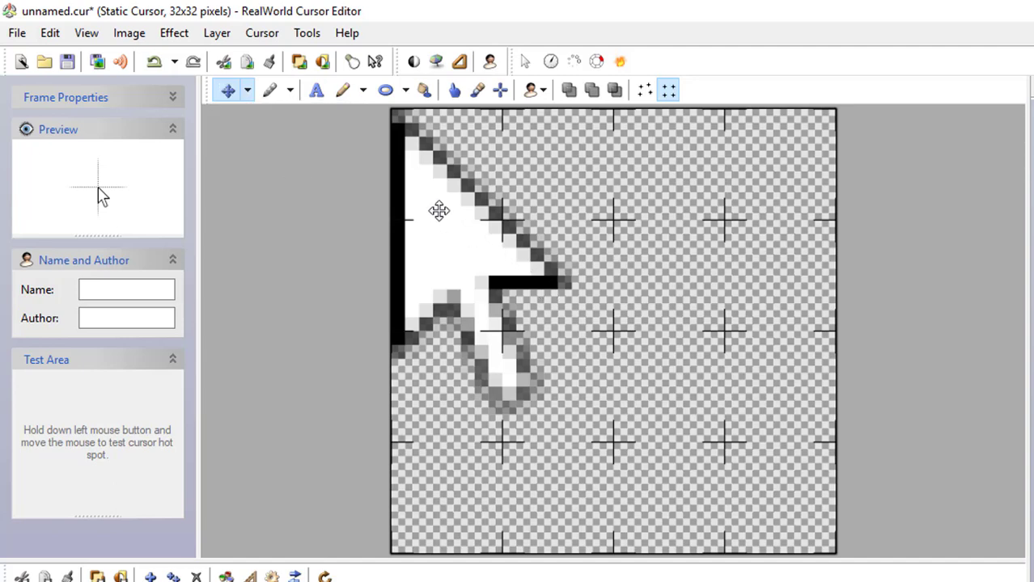
drag(438, 211, 531, 290)
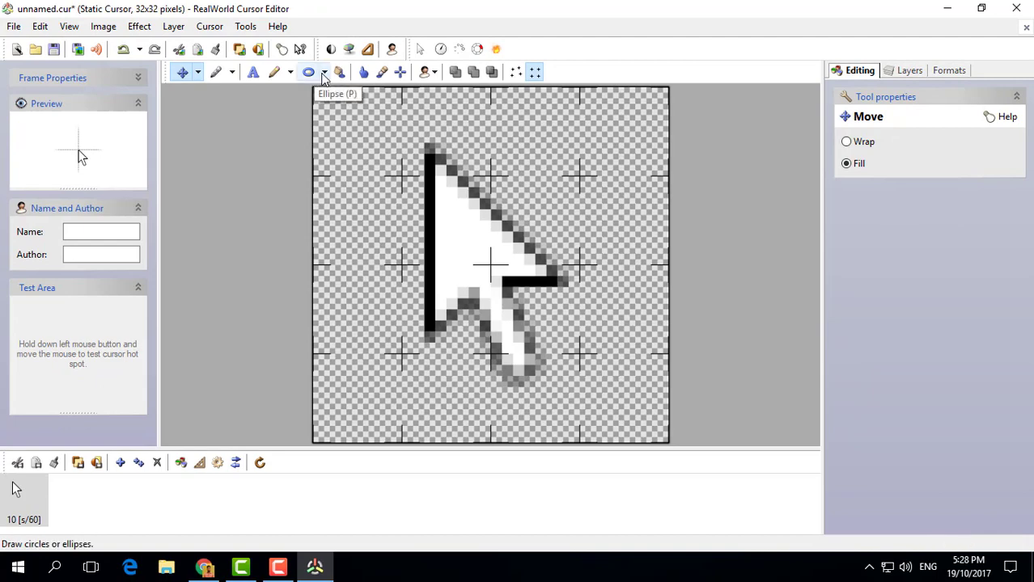
Draw a 32 x 32 pixel circle filled with yellow FFEC28 and no outline behind the arrow, spanning the whole canvas.
click(324, 74)
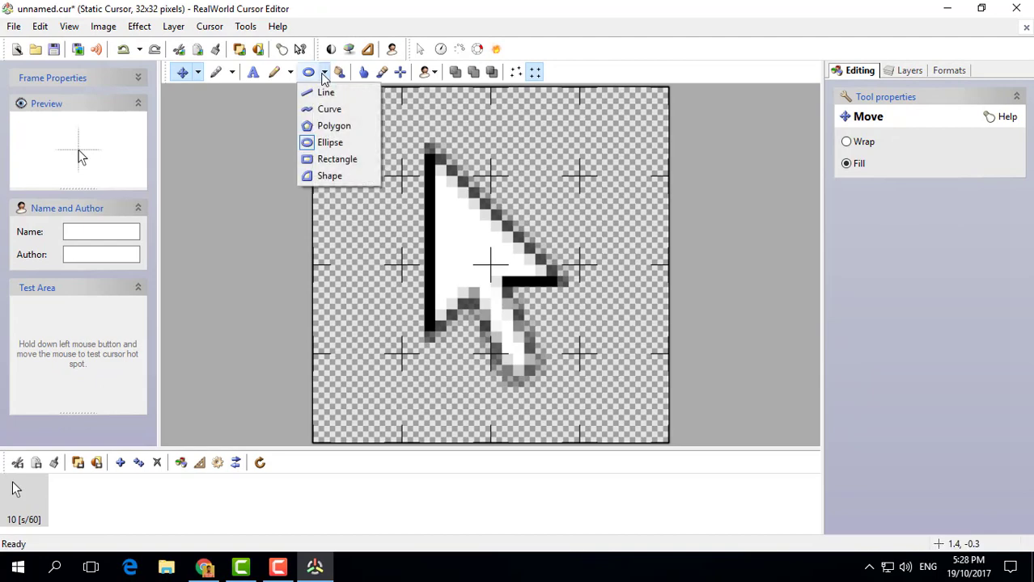
click(341, 147)
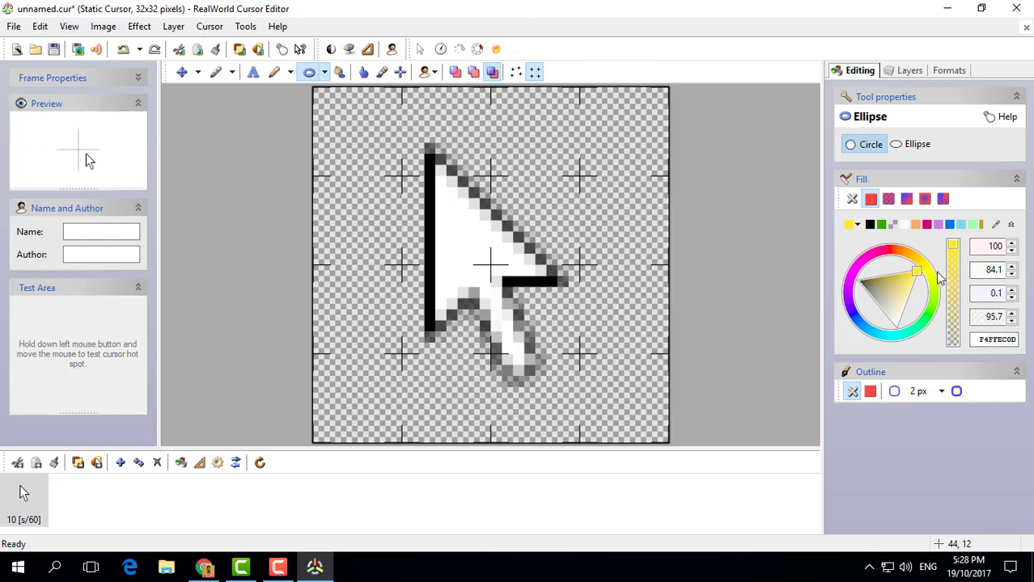
mouse_move(918, 278)
mouse_down()
mouse_move(862, 288)
mouse_move(921, 277)
mouse_move(957, 241)
mouse_up()
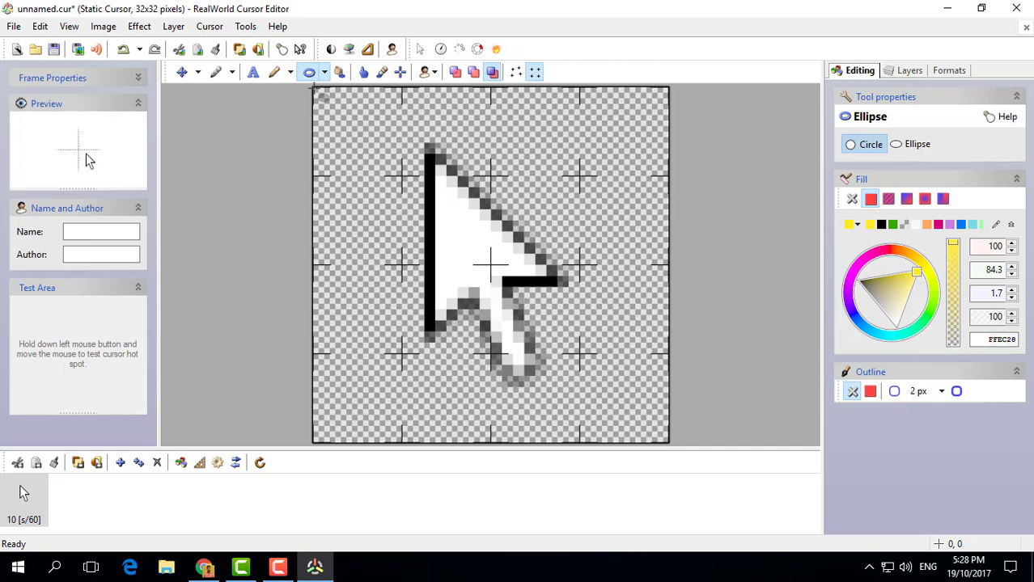
drag(326, 99, 702, 443)
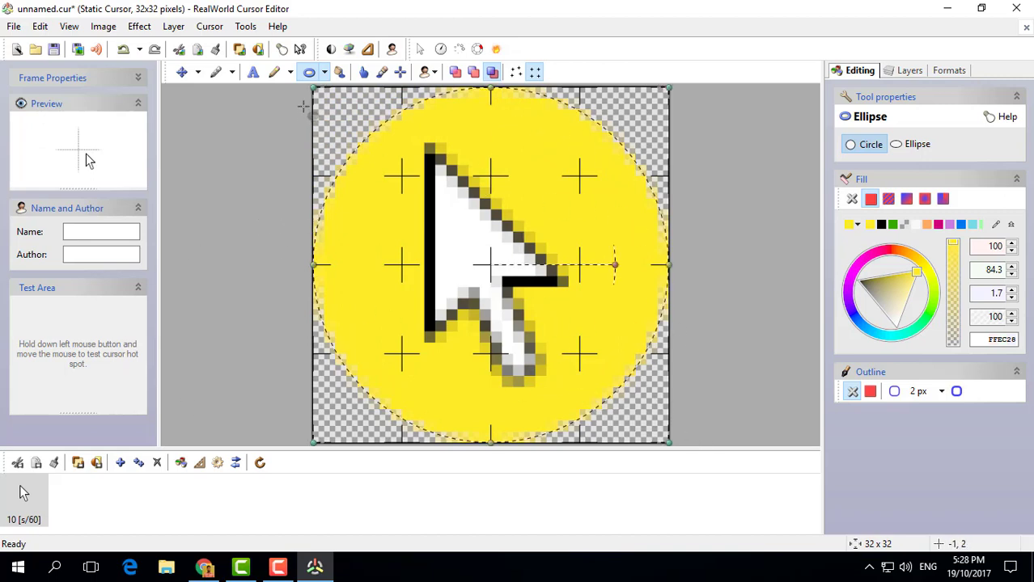
click(274, 72)
click(309, 74)
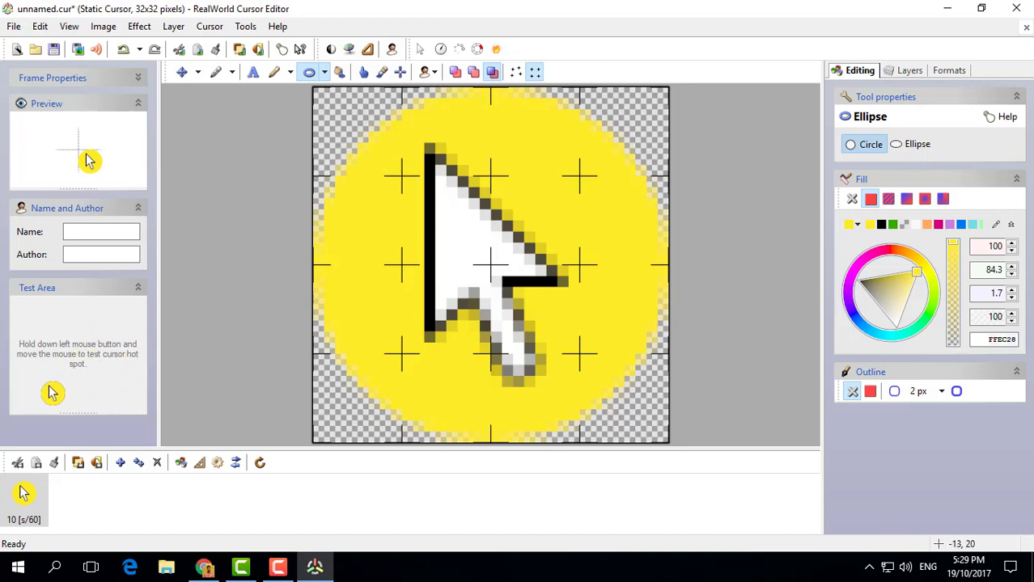
Save the cursor to the Desktop as the static cursor file Yello.cur and close the editor.
click(14, 26)
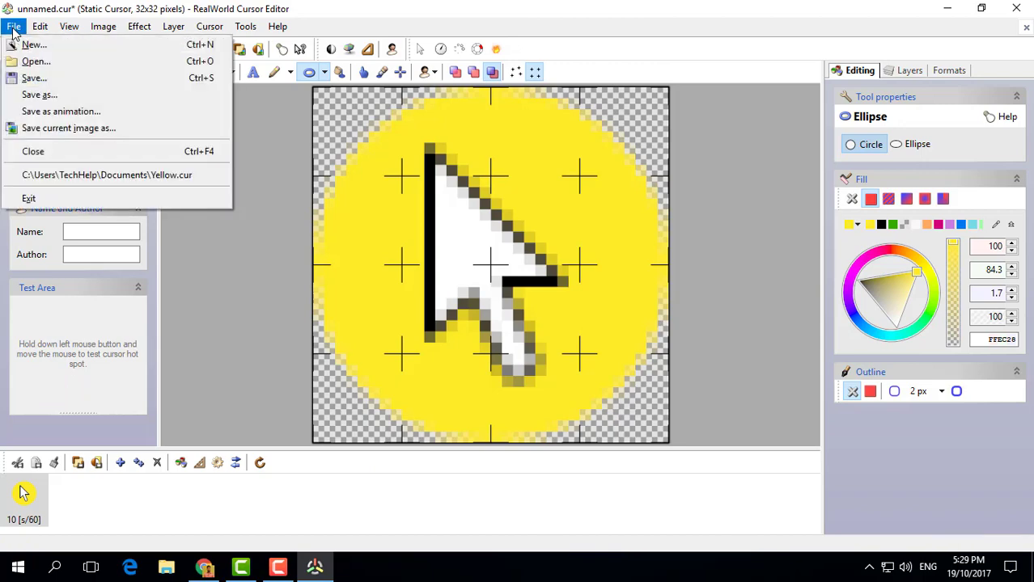
click(65, 89)
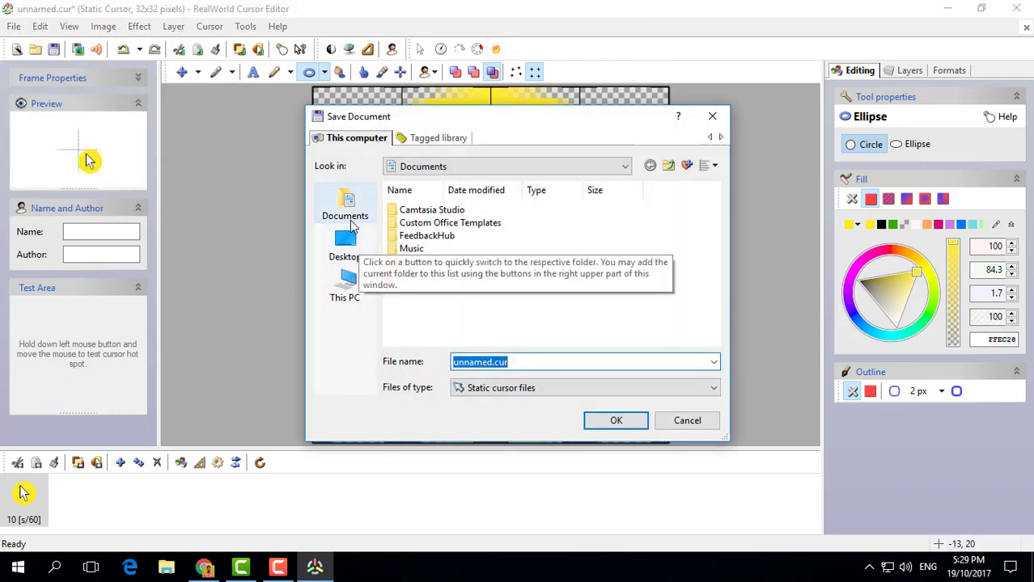
click(346, 244)
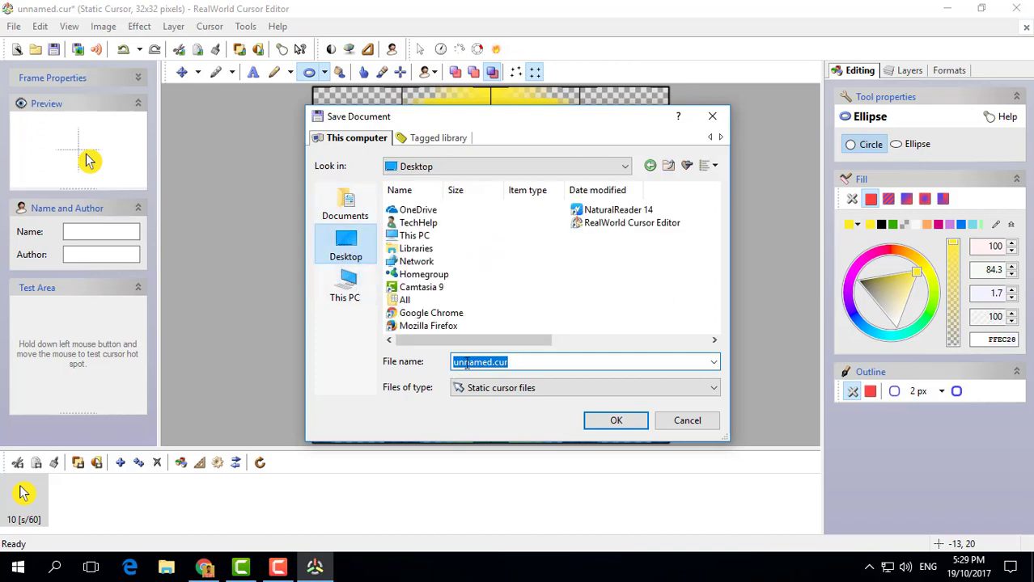
click(454, 363)
text(Yello)
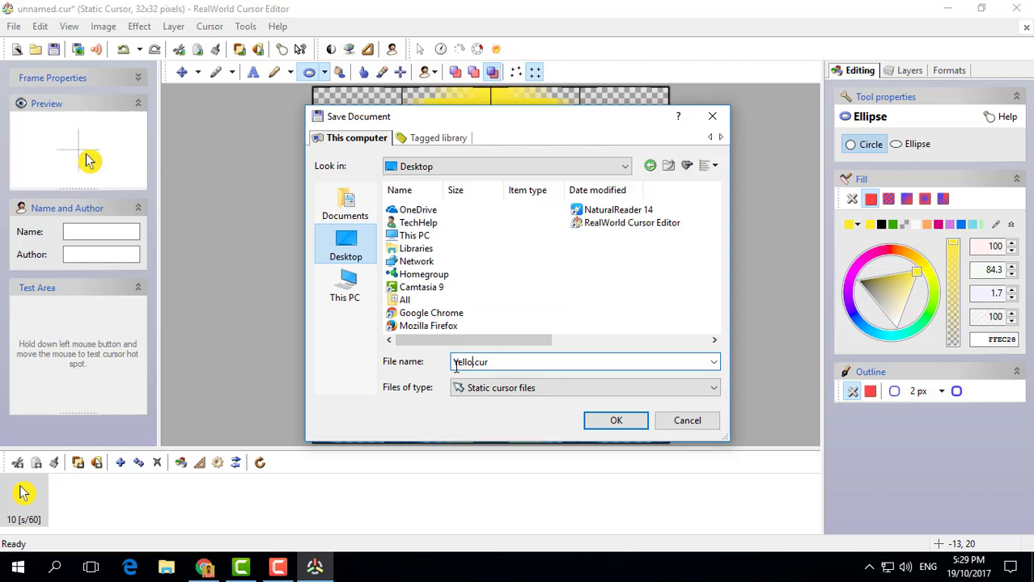
click(616, 422)
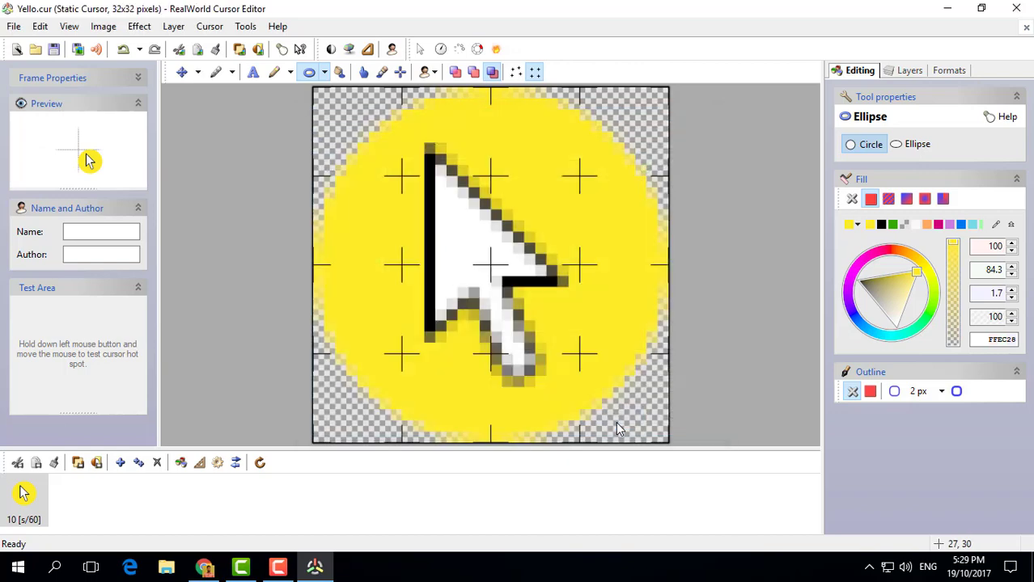
click(1016, 8)
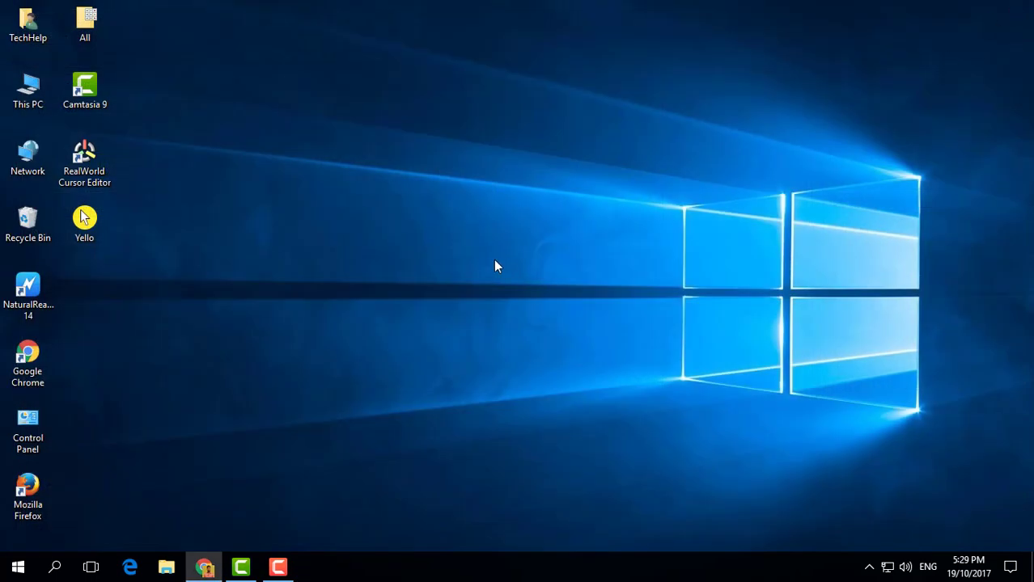
Open Control Panel and display all its items as large icons after trying the Category view.
double_click(34, 418)
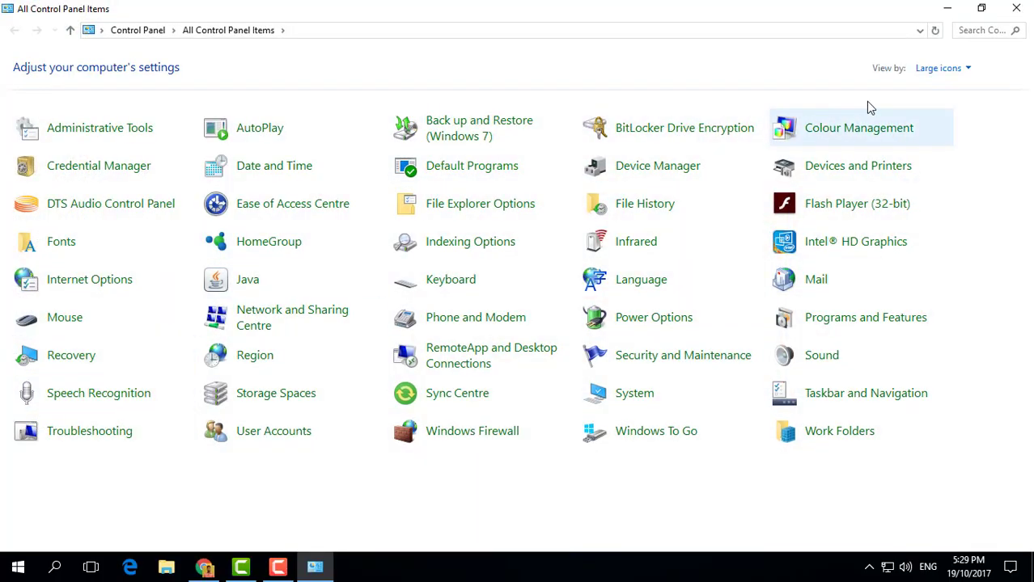
click(938, 68)
click(934, 88)
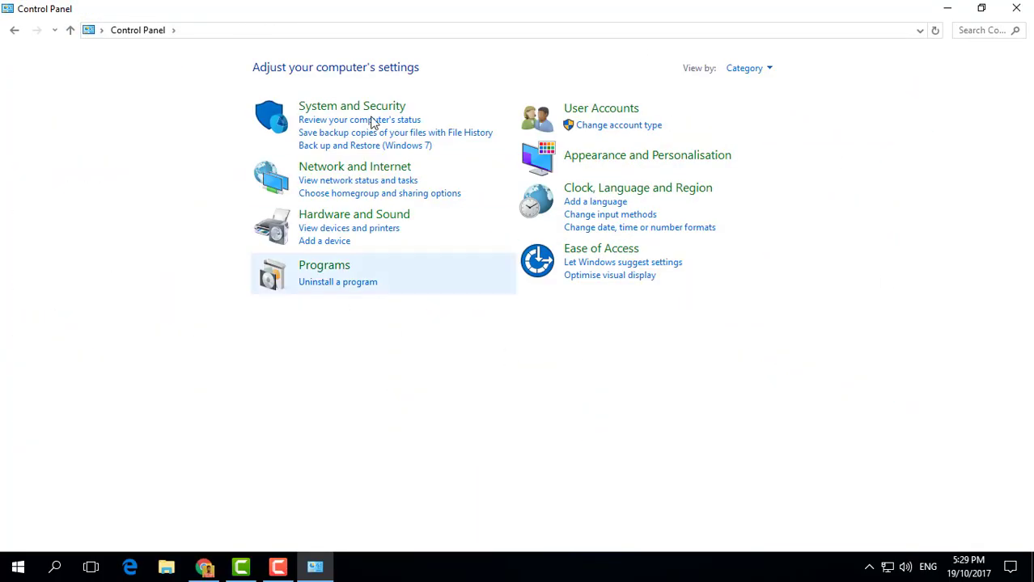
click(760, 69)
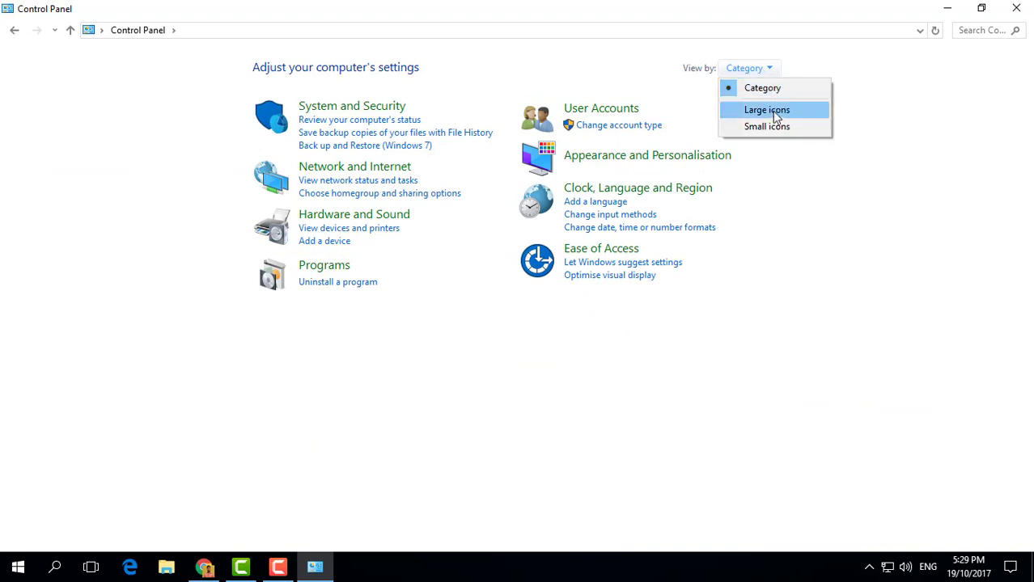
click(766, 110)
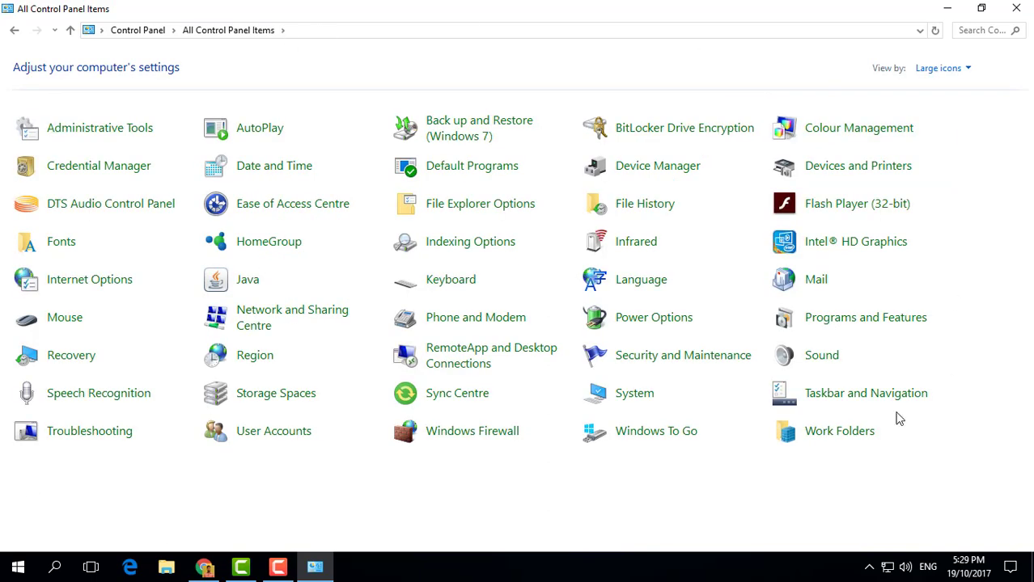
Open the mouse pointer settings and assign the Yello cursor file from the Desktop to the Normal Select pointer.
click(65, 322)
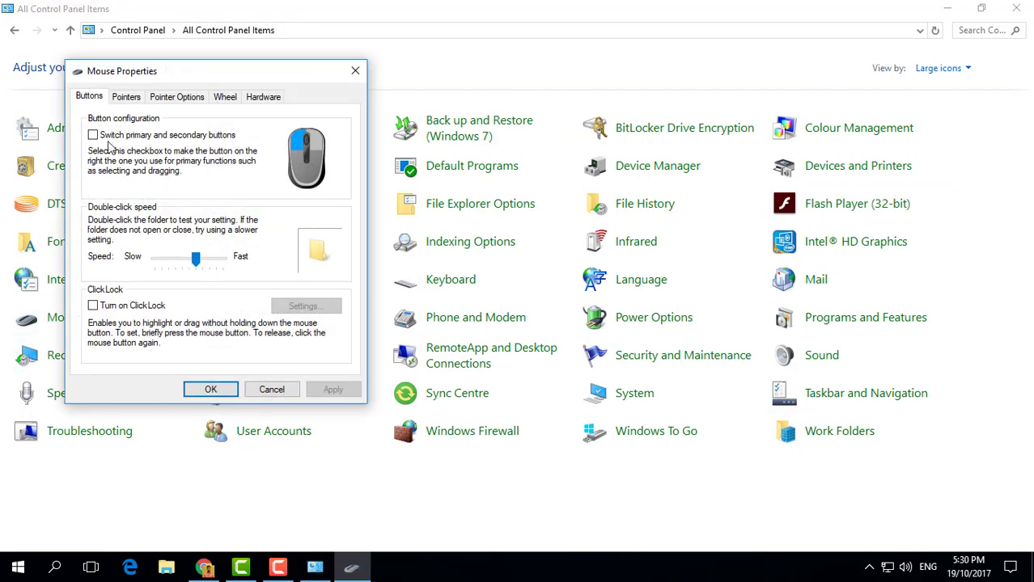
drag(150, 71, 356, 111)
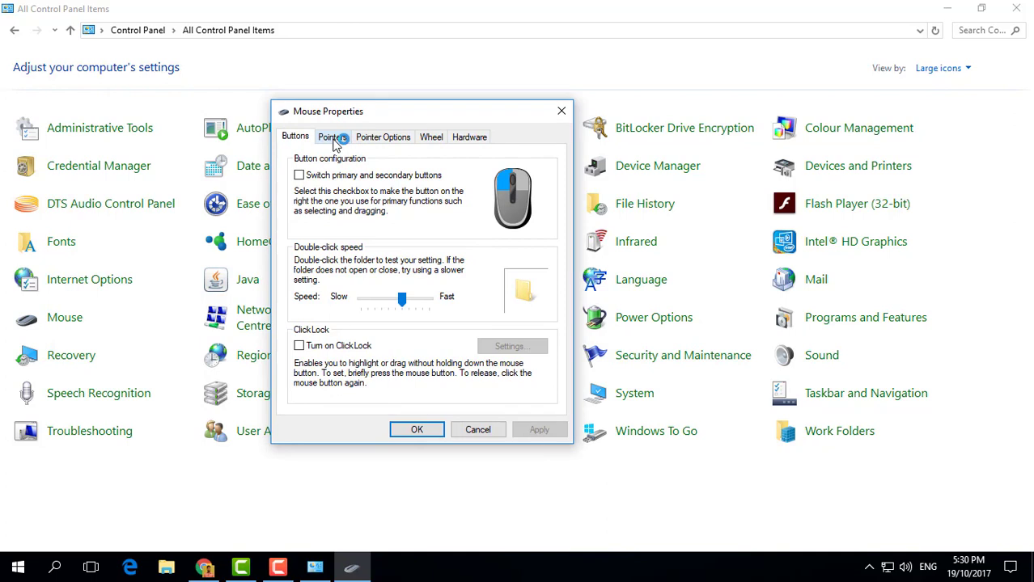
click(333, 137)
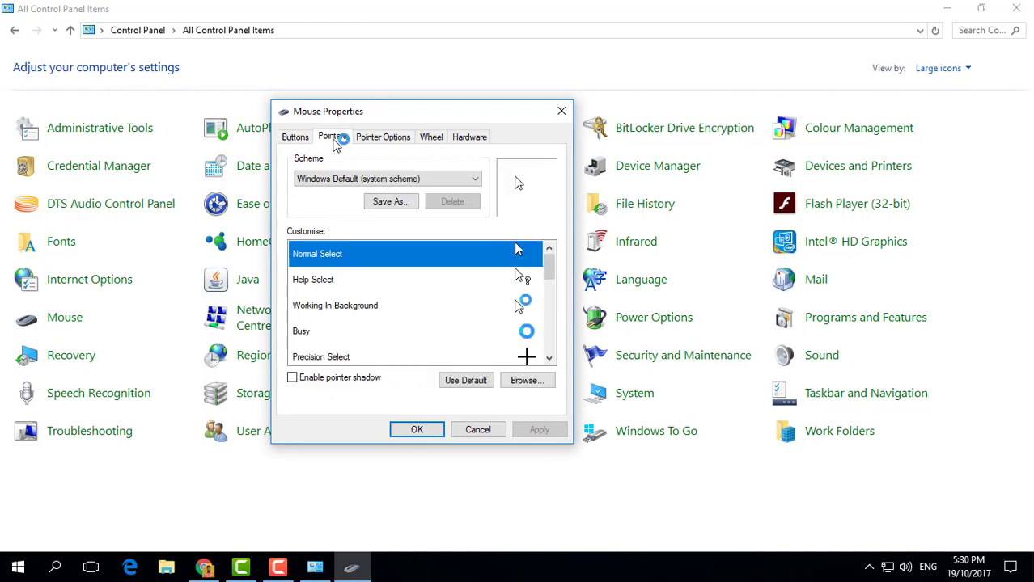
click(541, 385)
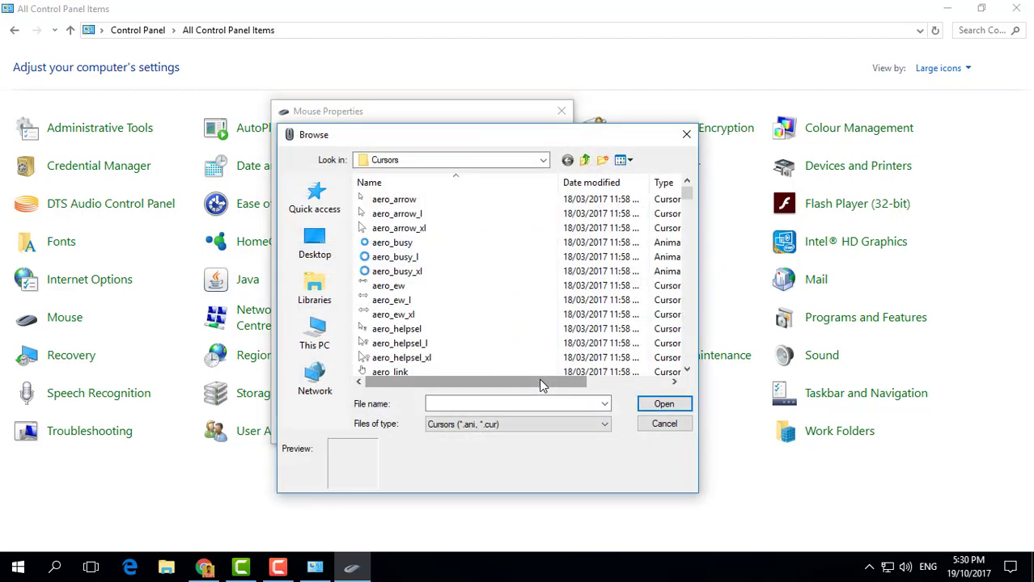
click(315, 245)
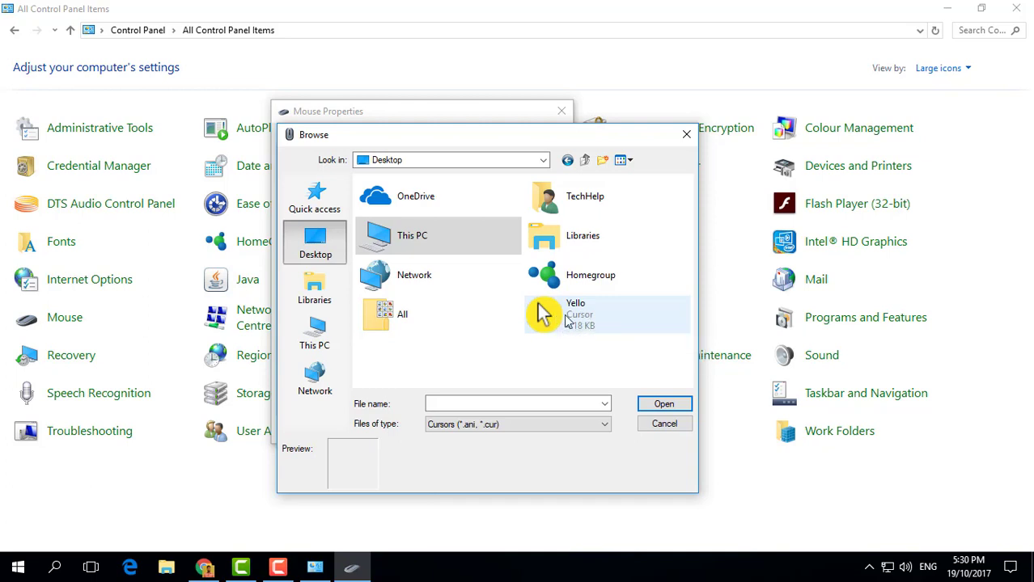
click(581, 316)
click(659, 404)
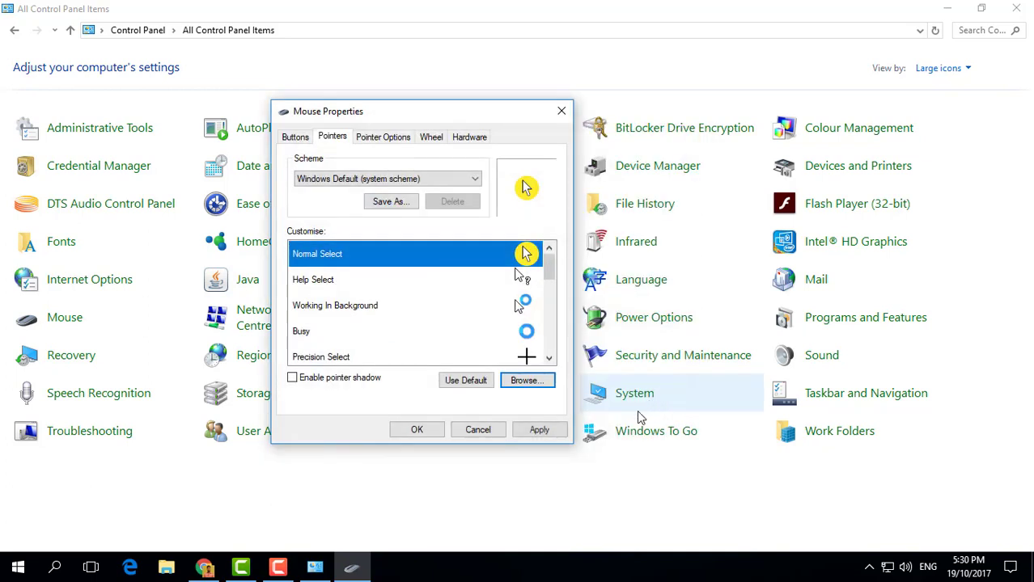
Apply the pointer change, confirming Mouse Properties, and minimise Control Panel to show the desktop.
click(545, 433)
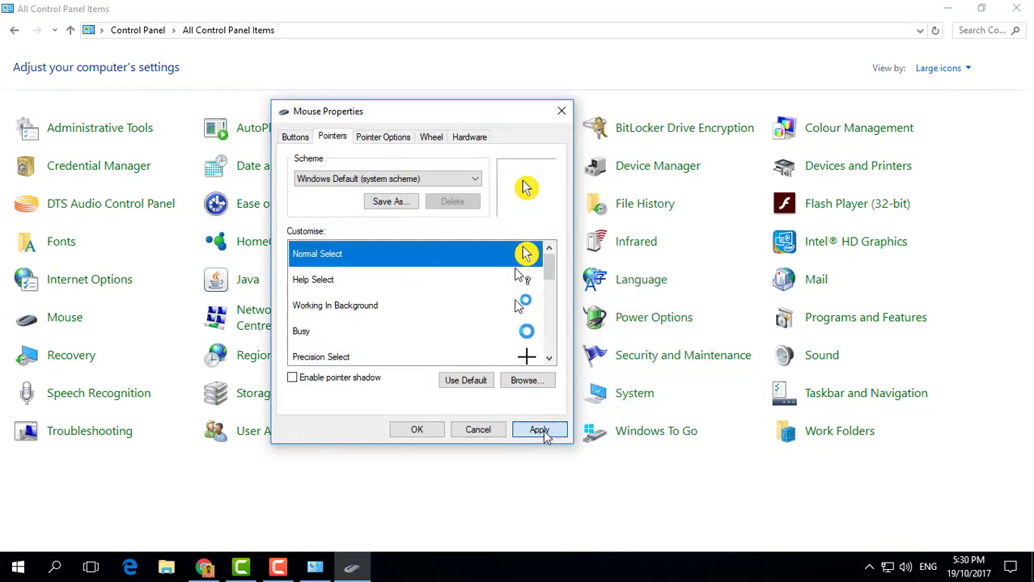
click(405, 428)
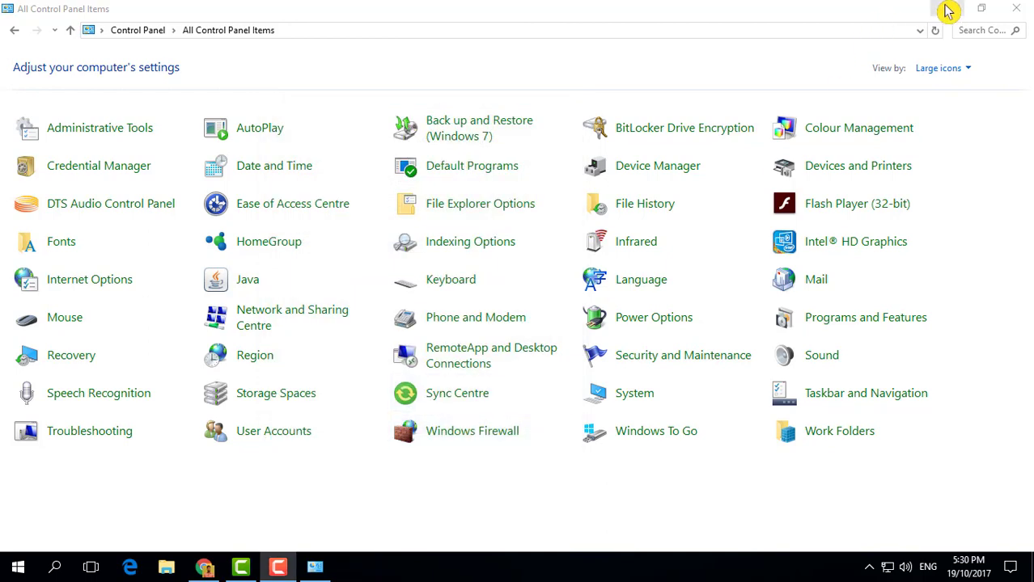
click(945, 8)
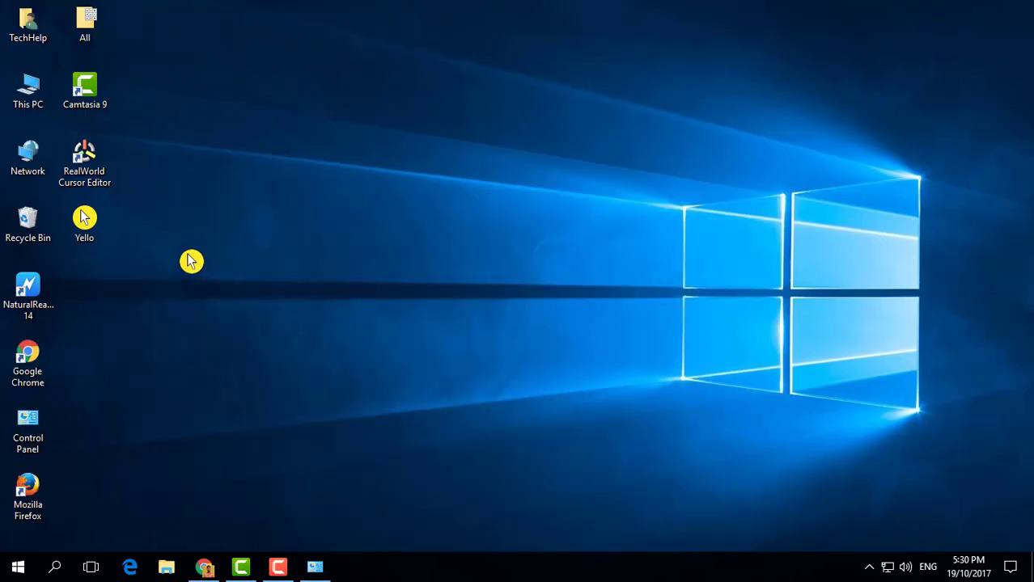